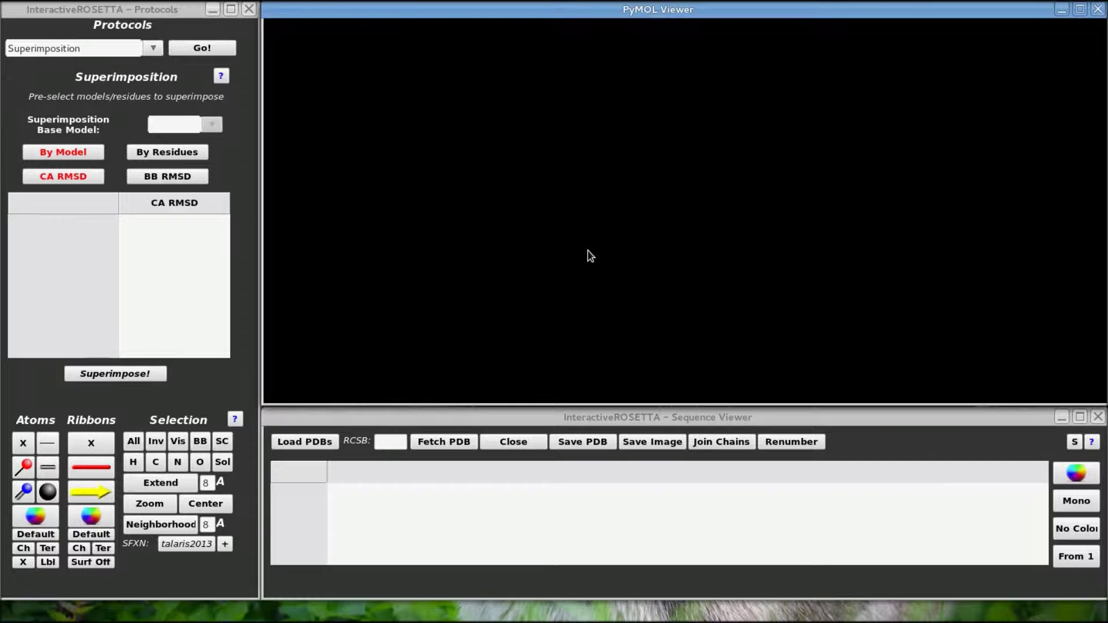
Step: Load the protein structure file Balto0.pdb
{"action": "left_click", "coordinate": [315, 444]}
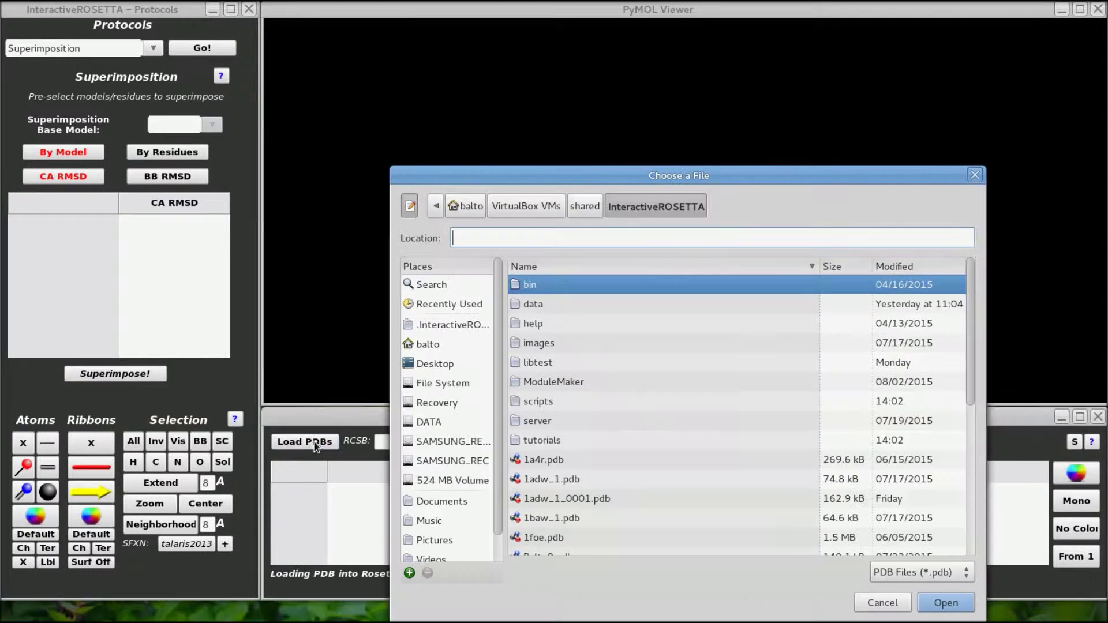
{"action": "scroll", "coordinate": [518, 438], "scroll_direction": "down", "scroll_amount": 5}
{"action": "double_click", "coordinate": [546, 330]}
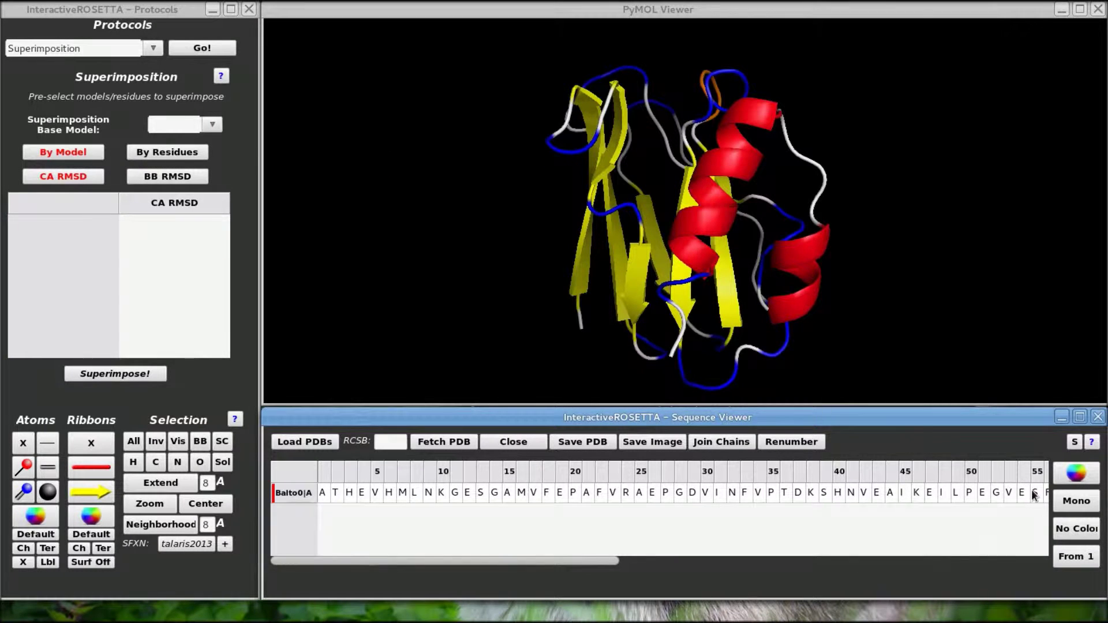
Step: Colour the sequence by secondary structure and open the Loop Modeling (KIC) protocol
{"action": "left_click", "coordinate": [1069, 534]}
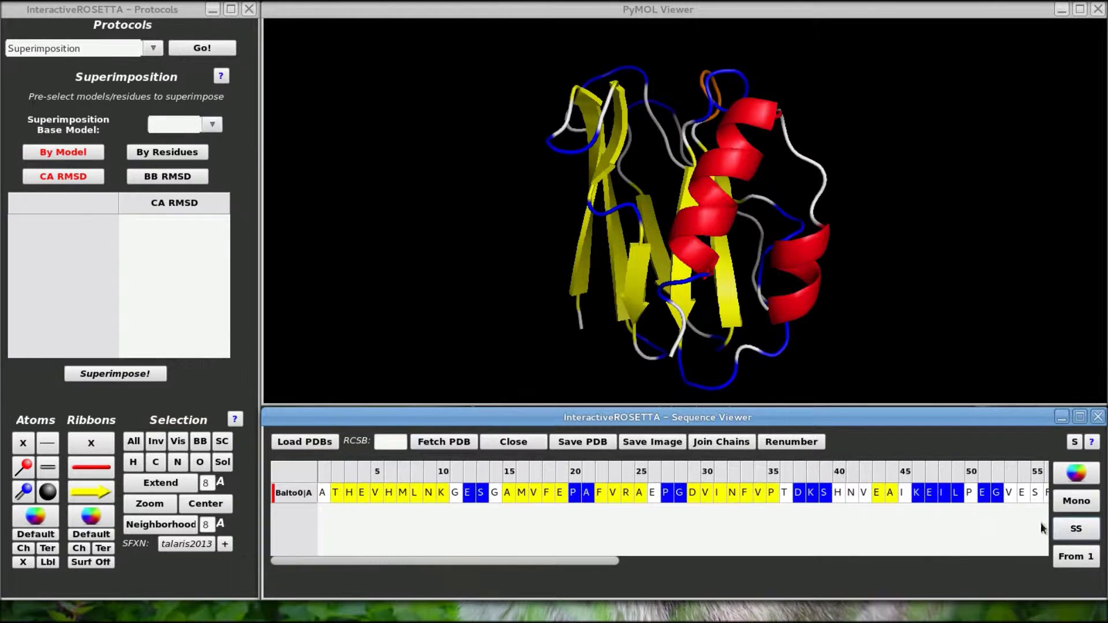
{"action": "left_click", "coordinate": [152, 50]}
{"action": "left_click", "coordinate": [84, 197]}
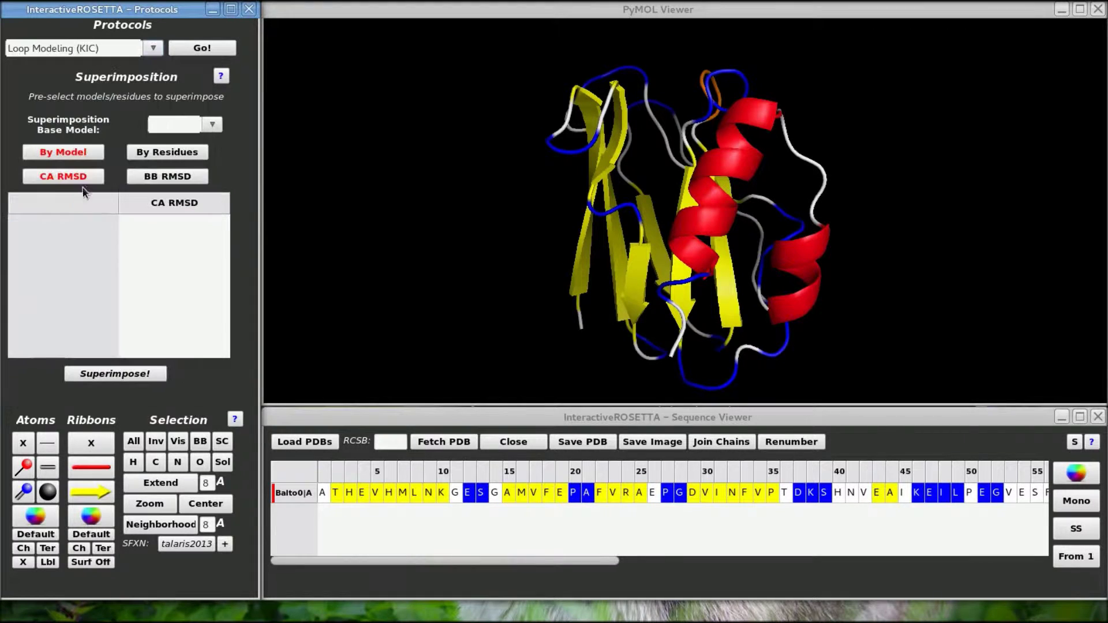
{"action": "left_click", "coordinate": [211, 52]}
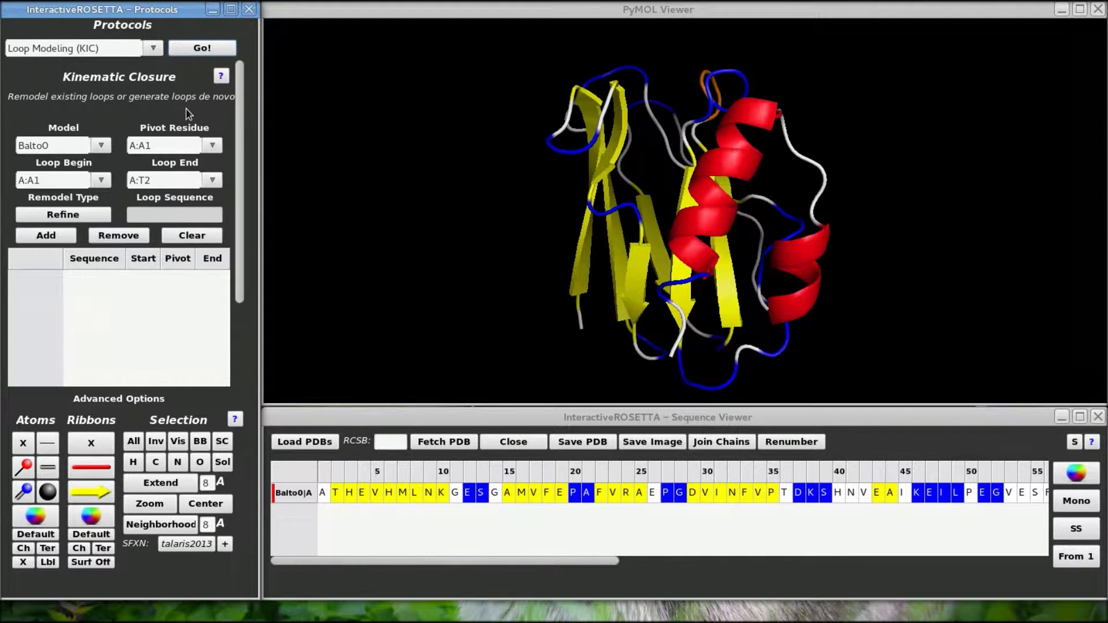
Step: Switch the loop remodel type to De Novo
{"action": "left_click_drag", "start_coordinate": [240, 122], "coordinate": [217, 97]}
{"action": "left_click", "coordinate": [64, 221]}
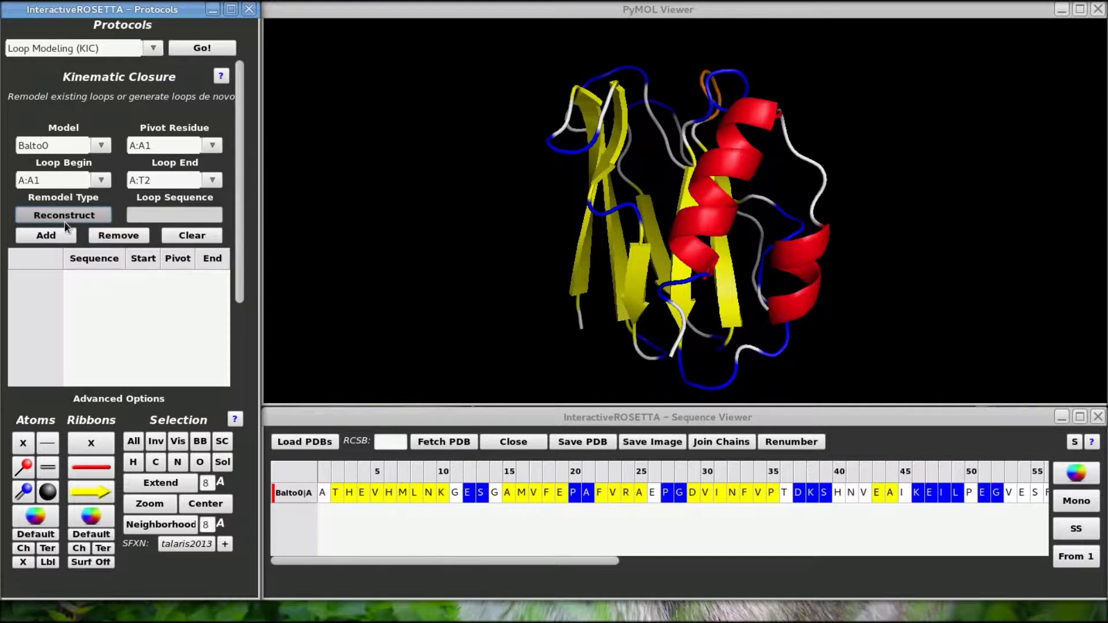
{"action": "left_click", "coordinate": [64, 221]}
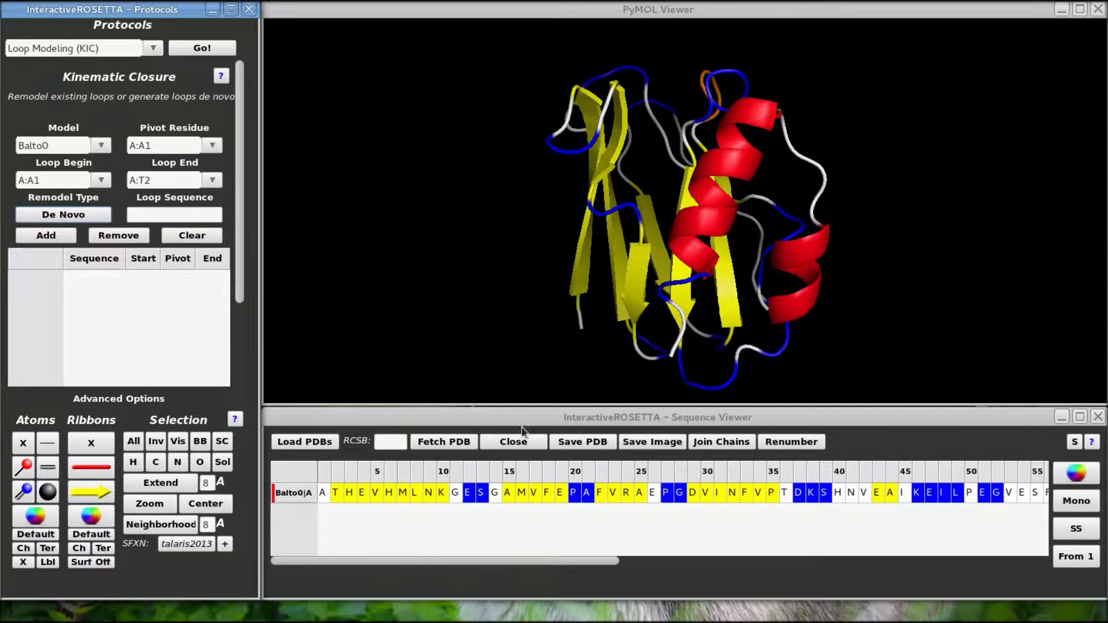
Step: Delete loop residues GDAPEN after V92, then select the flanking residues V92 and L99
{"action": "left_click_drag", "start_coordinate": [492, 559], "coordinate": [897, 556]}
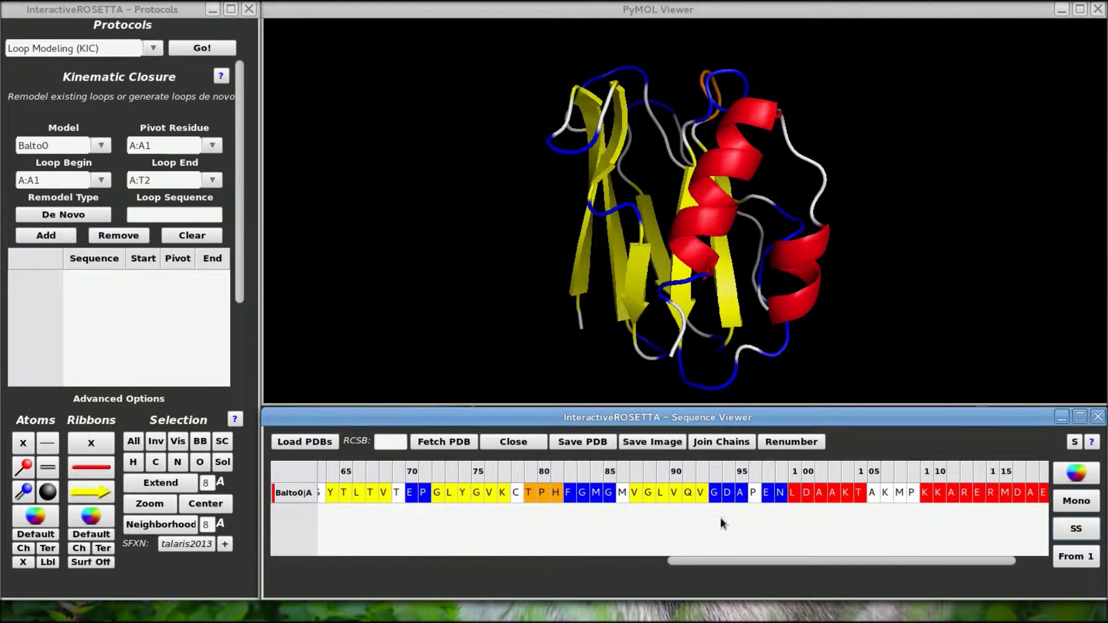
{"action": "left_click_drag", "start_coordinate": [717, 497], "coordinate": [768, 495]}
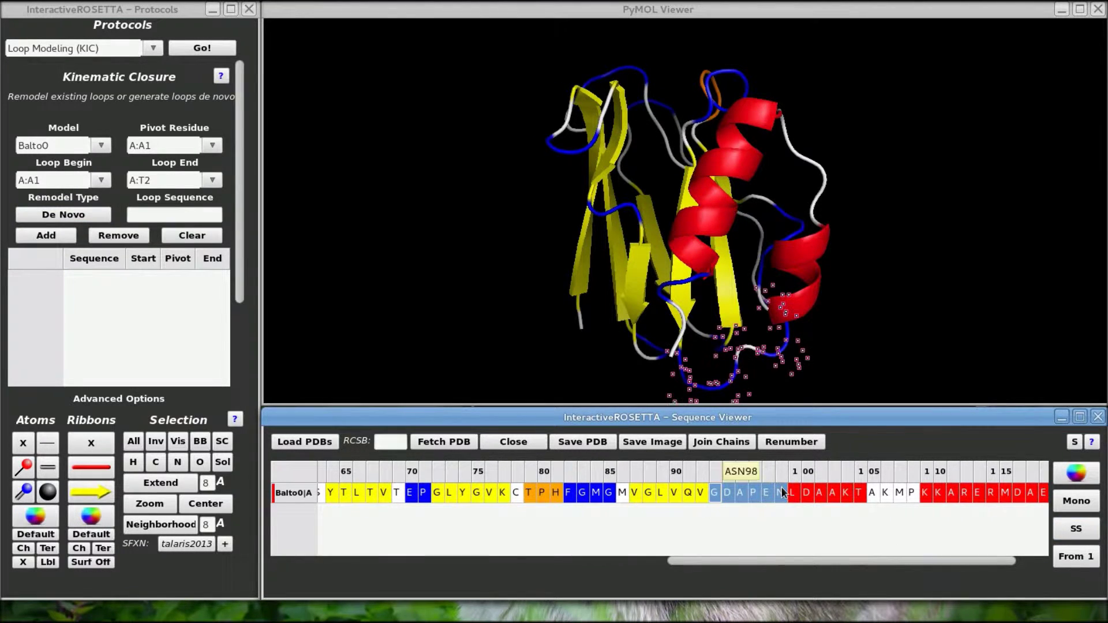
{"action": "key", "text": "Delete"}
{"action": "left_click", "coordinate": [794, 552]}
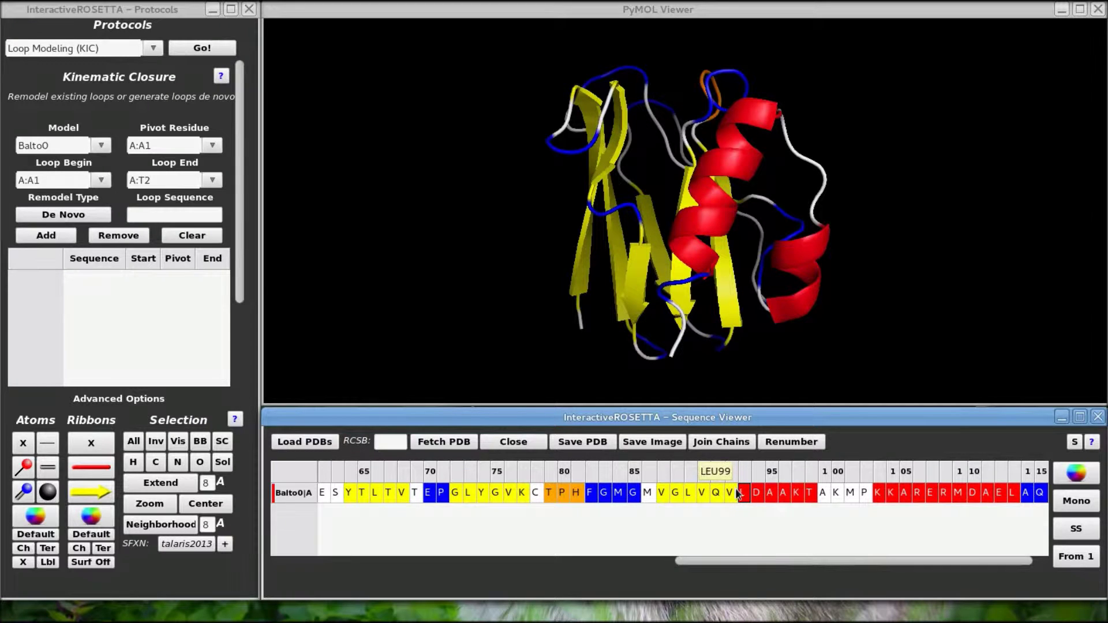
{"action": "mouse_move", "coordinate": [702, 252]}
{"action": "left_mouse_down"}
{"action": "mouse_move", "coordinate": [696, 210]}
{"action": "mouse_move", "coordinate": [713, 200]}
{"action": "mouse_move", "coordinate": [698, 230]}
{"action": "left_mouse_up"}
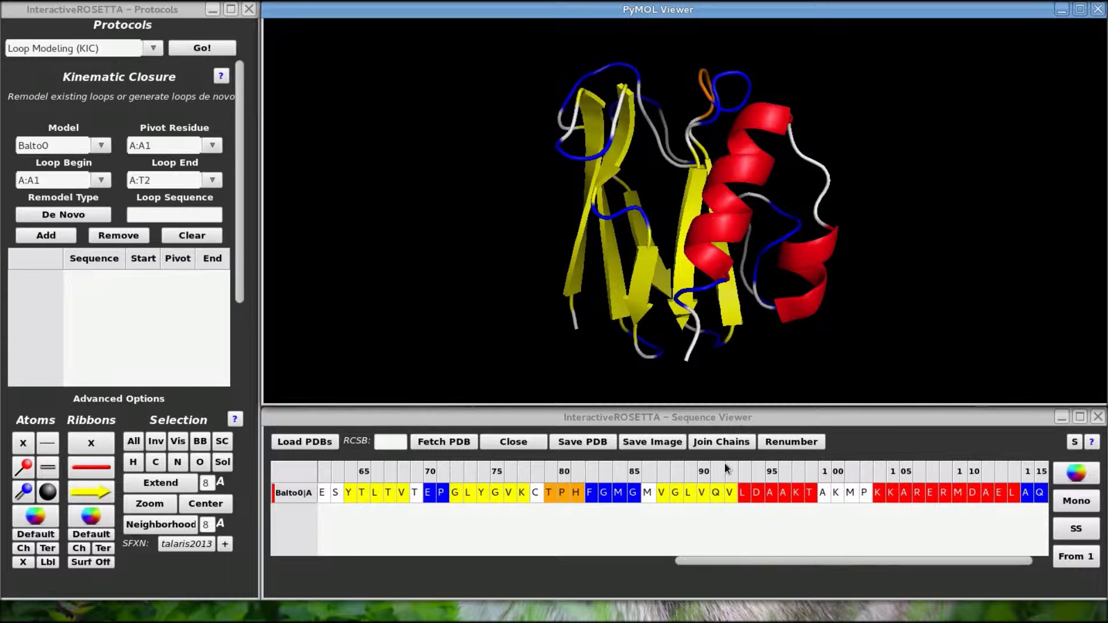
{"action": "left_click", "coordinate": [730, 494]}
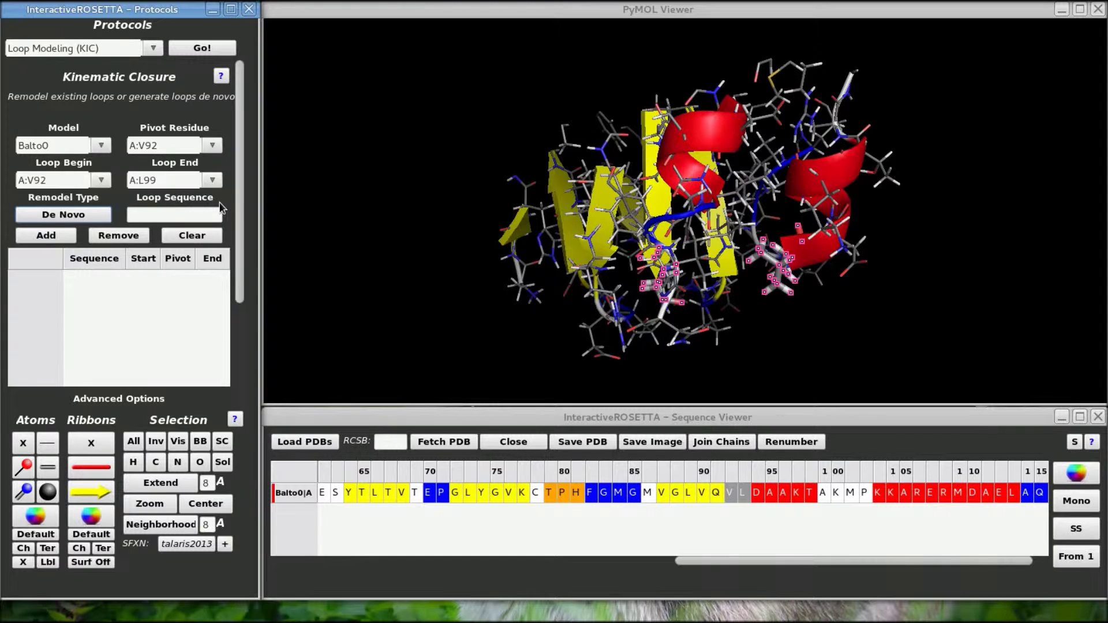
Step: Enter loop sequence GDAPENTKTV and keep A:V92 as the pivot residue
{"action": "left_click", "coordinate": [198, 217]}
{"action": "type", "text": "gdapentktv"}
{"action": "left_click", "coordinate": [213, 148]}
{"action": "left_click", "coordinate": [213, 148]}
{"action": "left_click", "coordinate": [49, 236]}
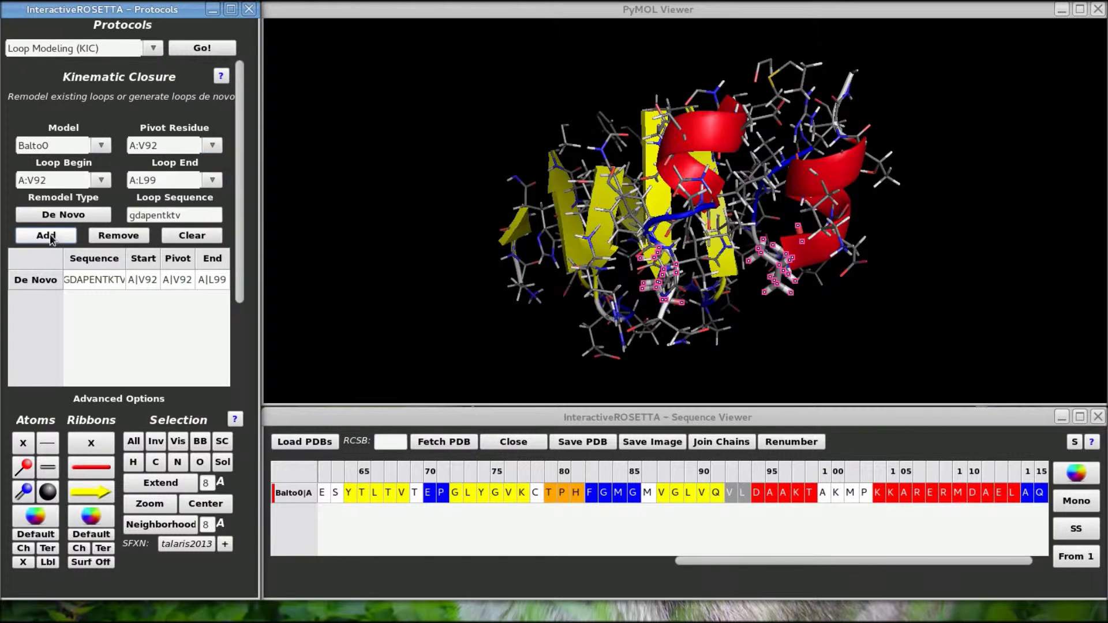
{"action": "scroll", "coordinate": [240, 248], "scroll_direction": "down", "scroll_amount": 3}
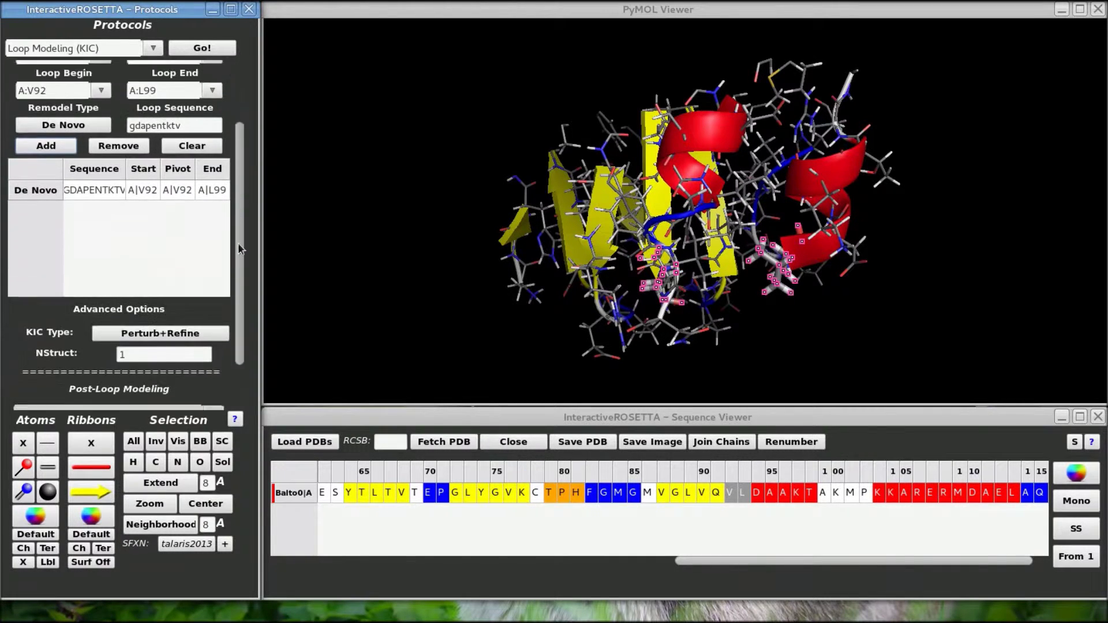
{"action": "scroll", "coordinate": [240, 248], "scroll_direction": "down", "scroll_amount": 2}
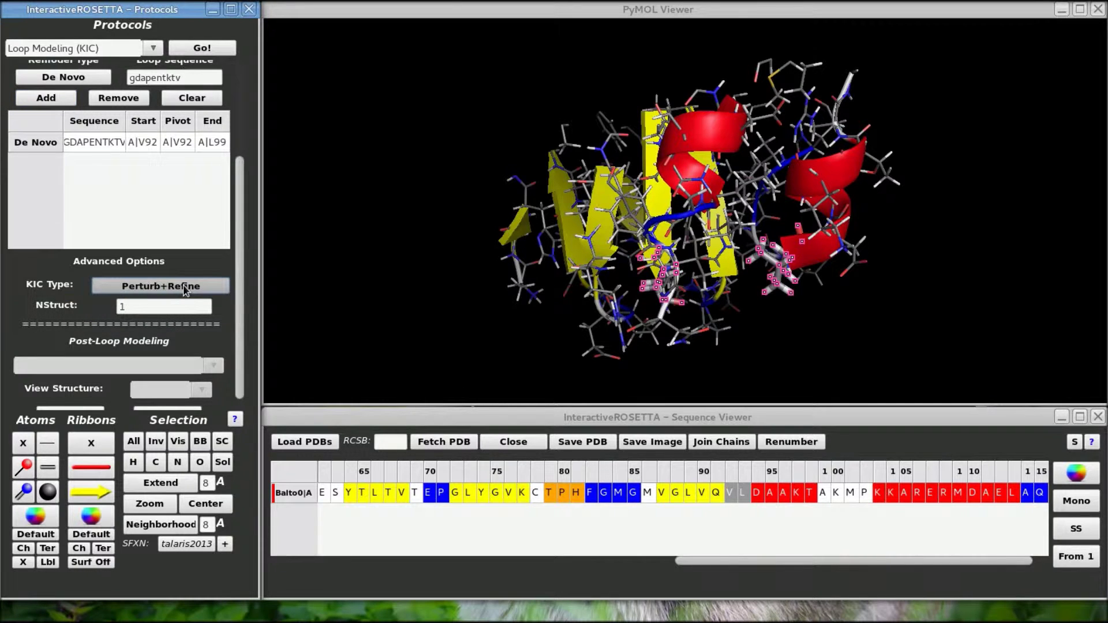
{"action": "left_click", "coordinate": [186, 288]}
{"action": "left_click", "coordinate": [186, 293]}
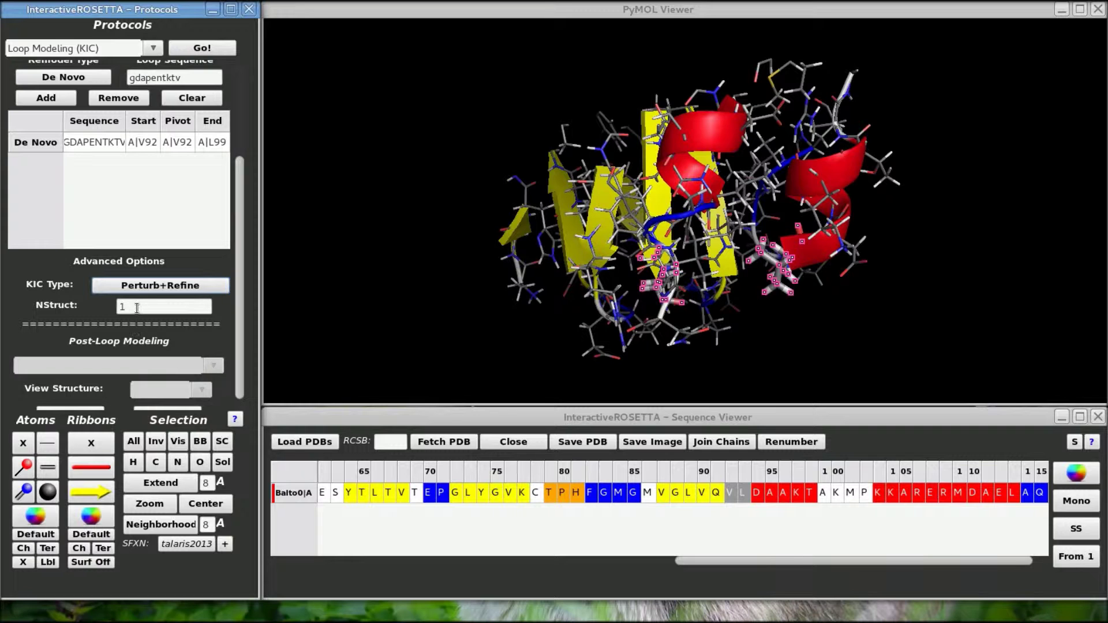
{"action": "mouse_move", "coordinate": [138, 307]}
{"action": "scroll", "coordinate": [228, 314], "scroll_direction": "down", "scroll_amount": 2}
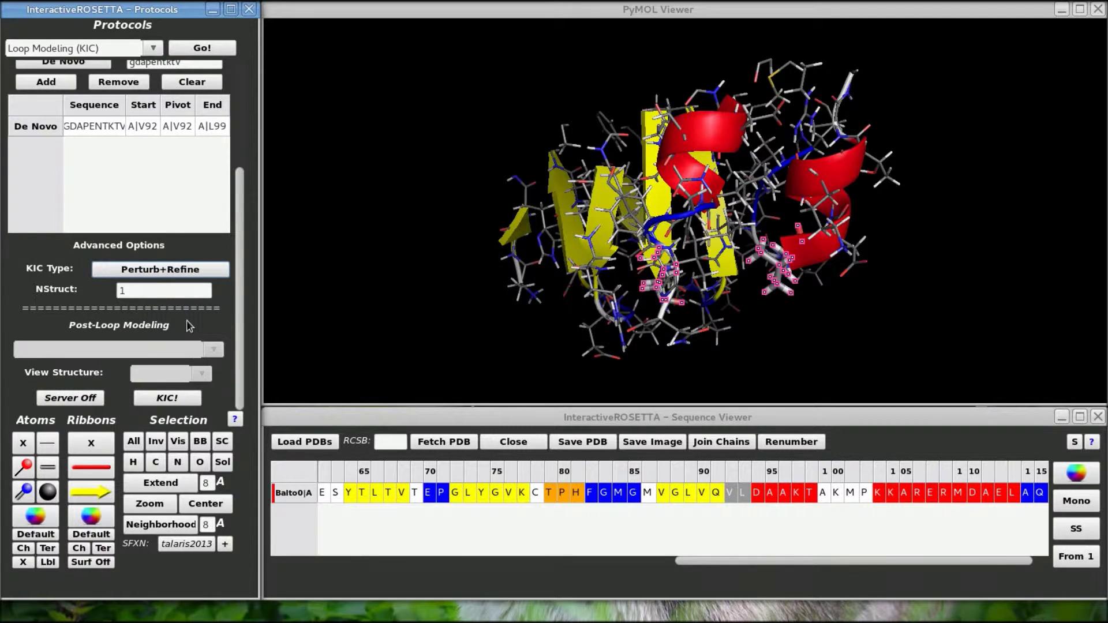
{"action": "left_click", "coordinate": [70, 397]}
{"action": "left_click", "coordinate": [177, 399]}
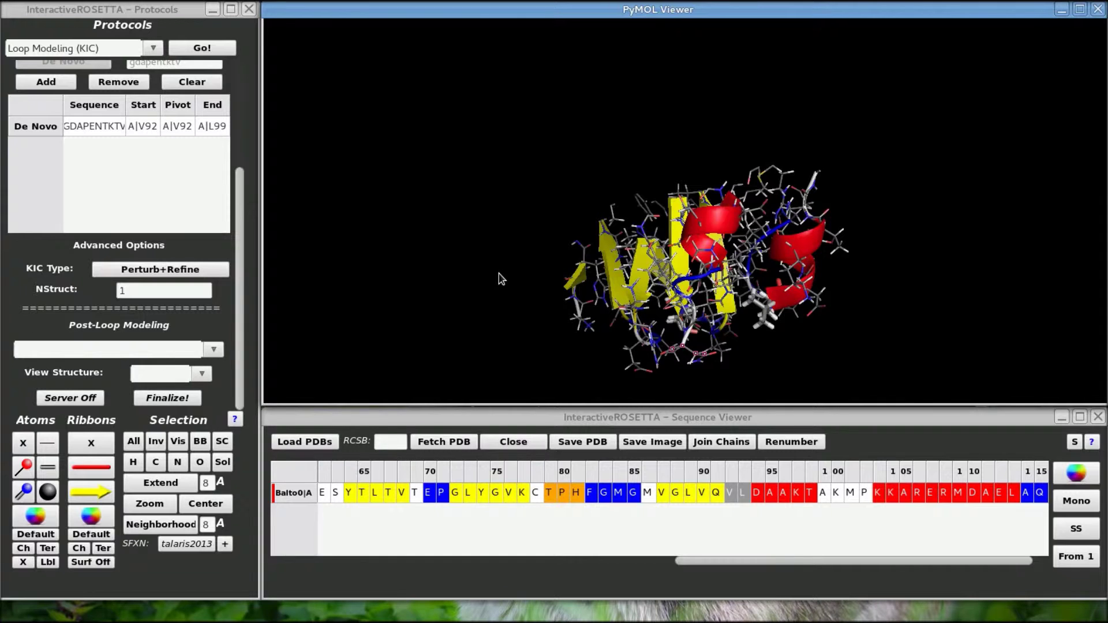
Step: View the whole rebuilt loop, then finalize and accept the loop model
{"action": "left_click", "coordinate": [202, 374]}
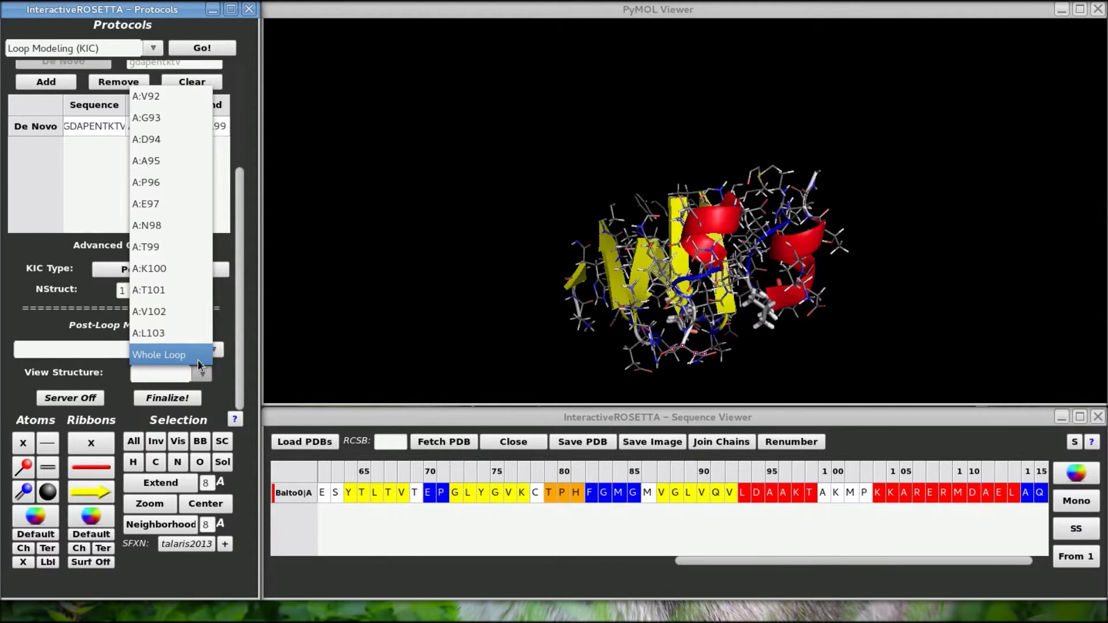
{"action": "left_click", "coordinate": [173, 356]}
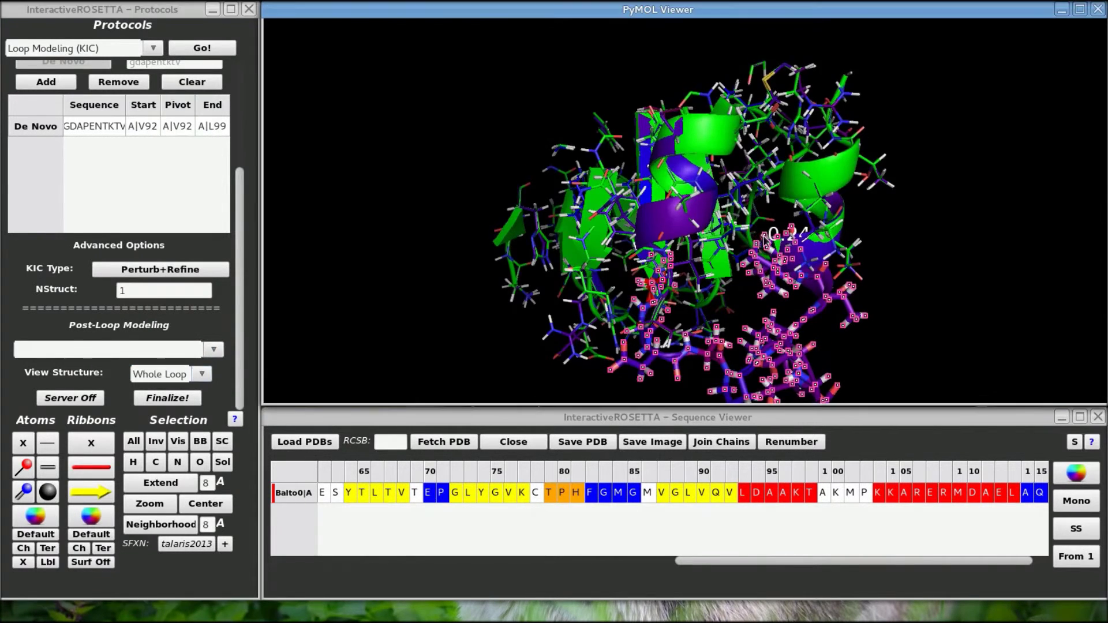
{"action": "left_click", "coordinate": [213, 351]}
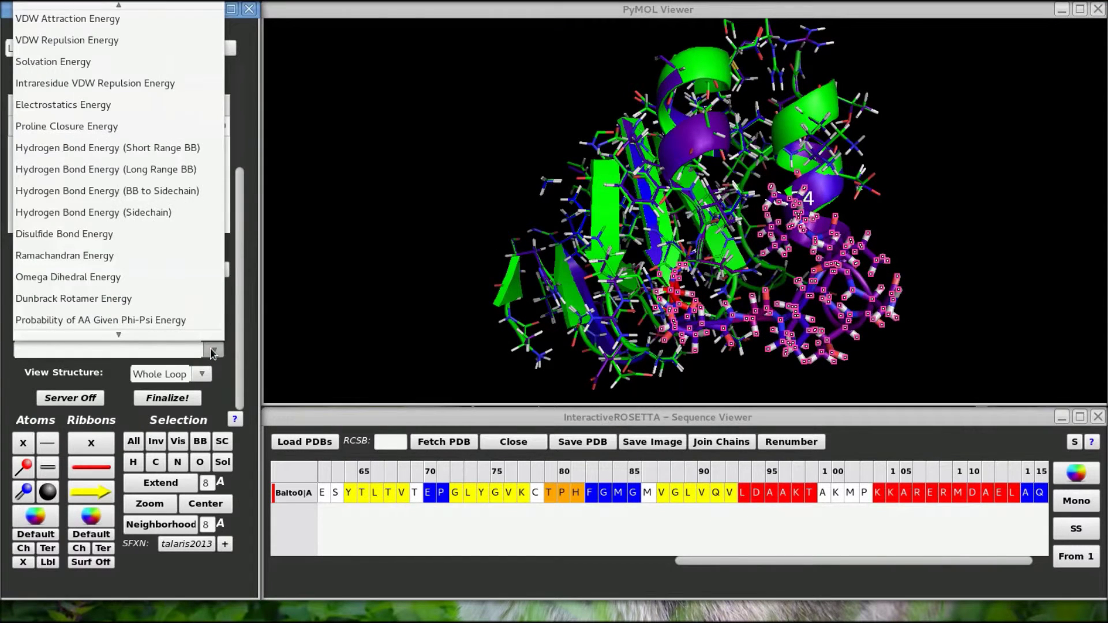
{"action": "left_click", "coordinate": [213, 351]}
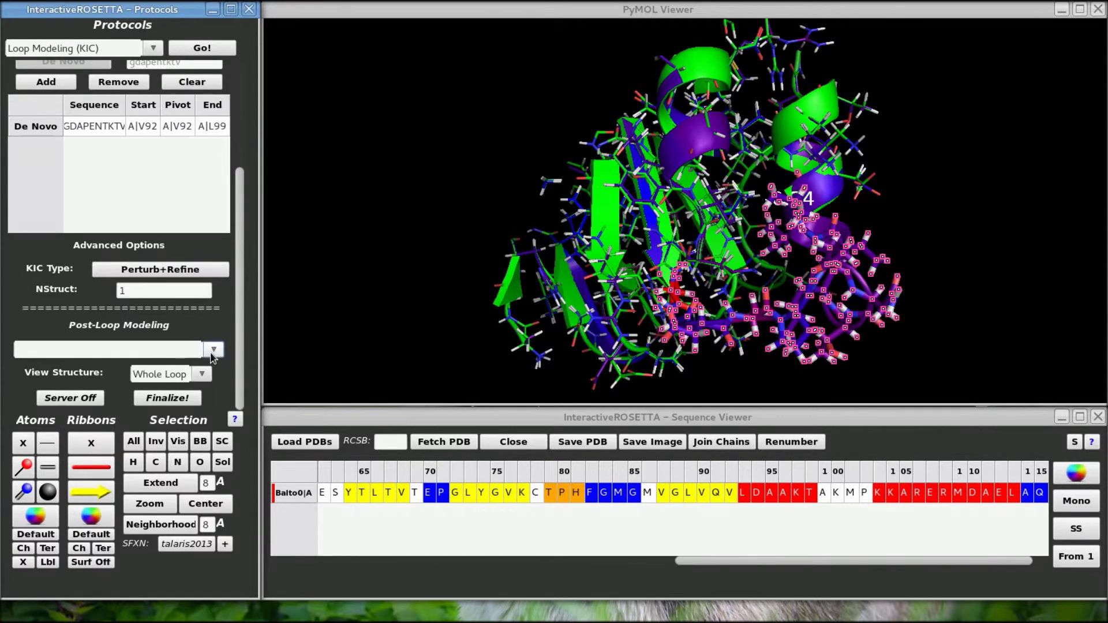
{"action": "left_click", "coordinate": [170, 400]}
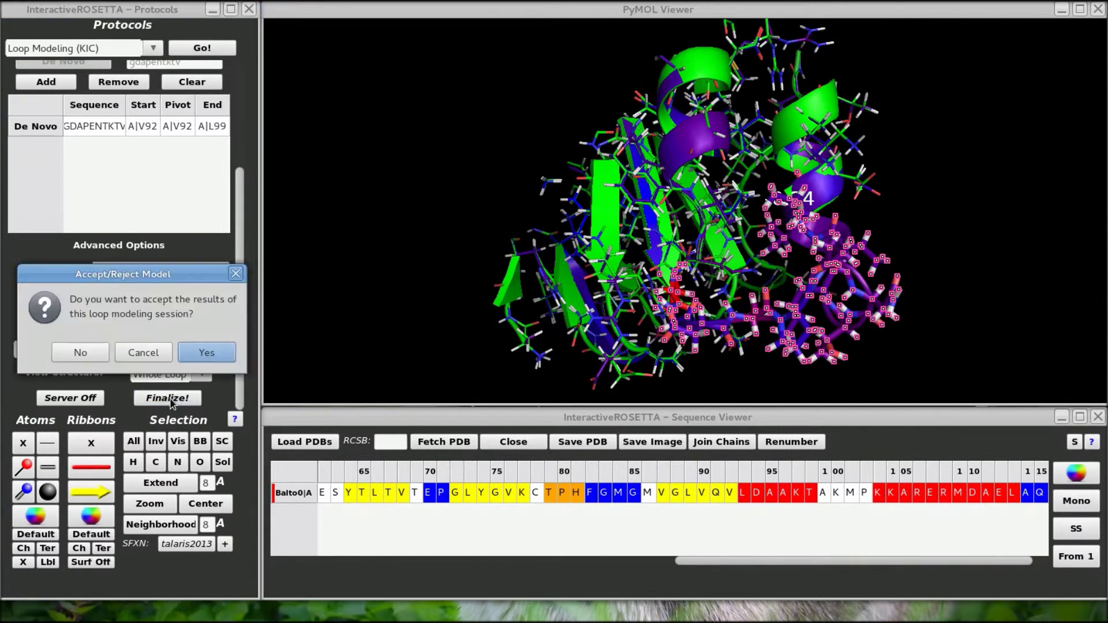
{"action": "left_click", "coordinate": [207, 350]}
Step: Select the new loop residues T-K-T-V and display them as ball-and-stick atoms
{"action": "left_click", "coordinate": [774, 563]}
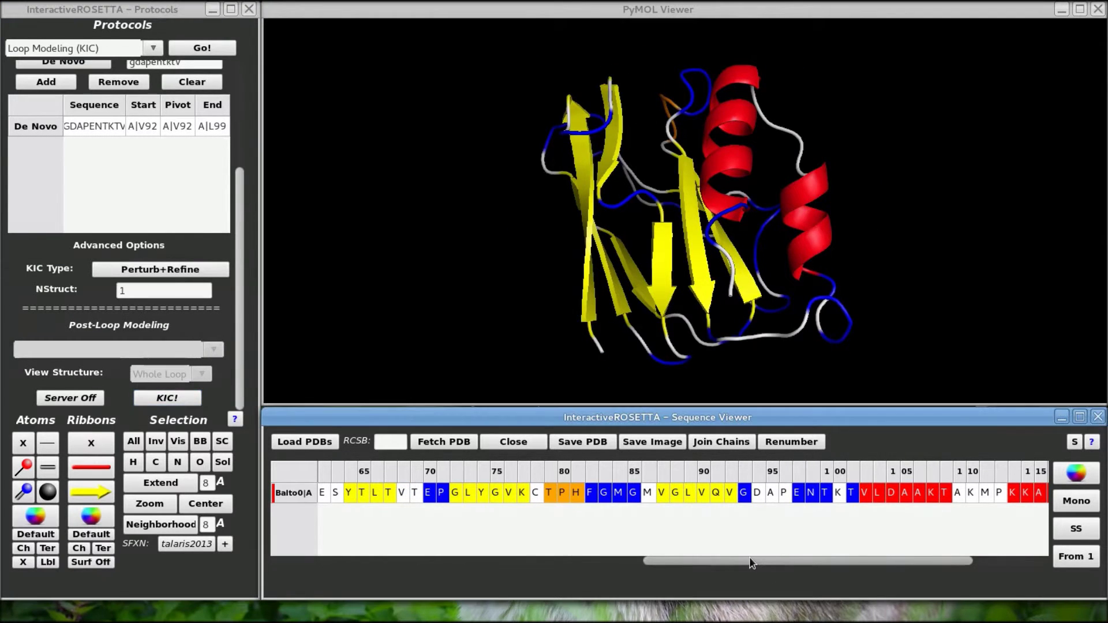
{"action": "scroll", "coordinate": [767, 550], "scroll_direction": "right", "scroll_amount": 3}
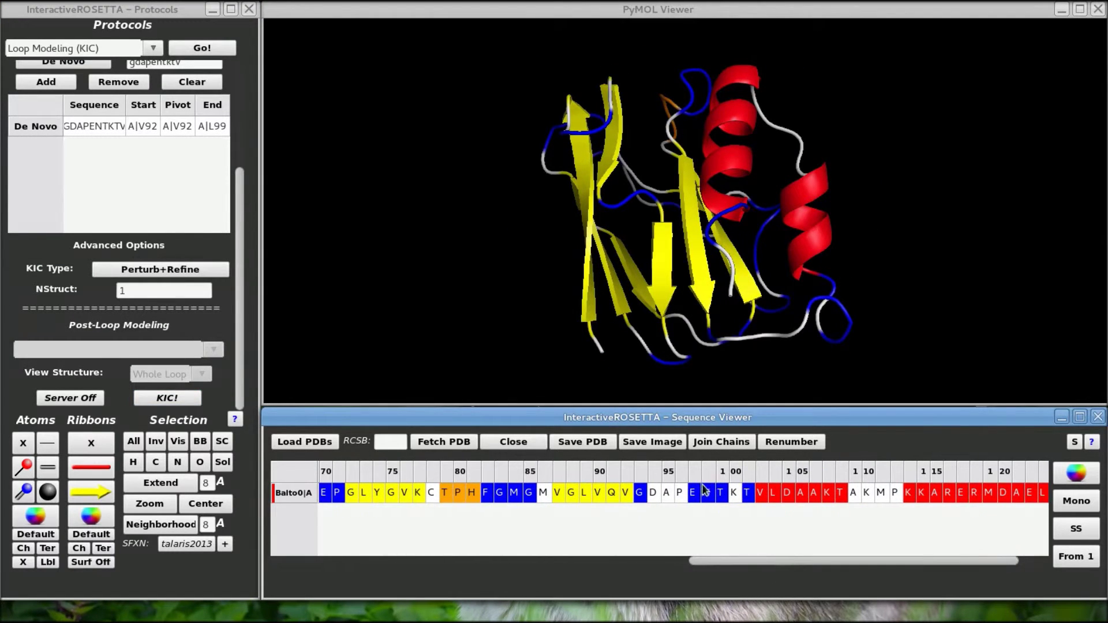
{"action": "left_click_drag", "start_coordinate": [642, 497], "coordinate": [763, 497]}
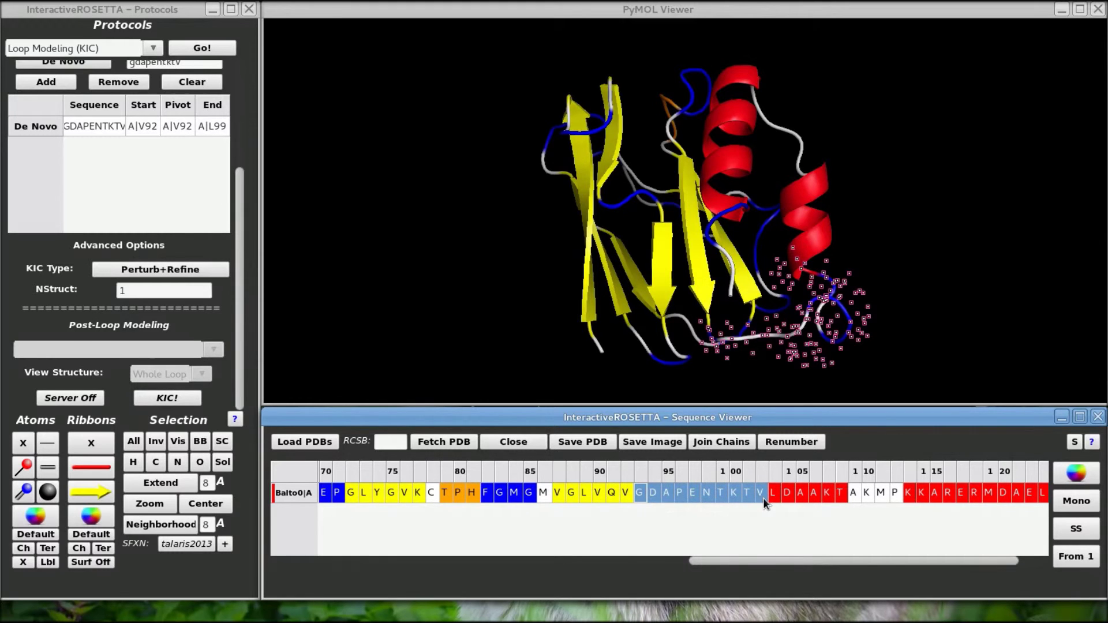
{"action": "left_click_drag", "start_coordinate": [751, 248], "coordinate": [719, 271]}
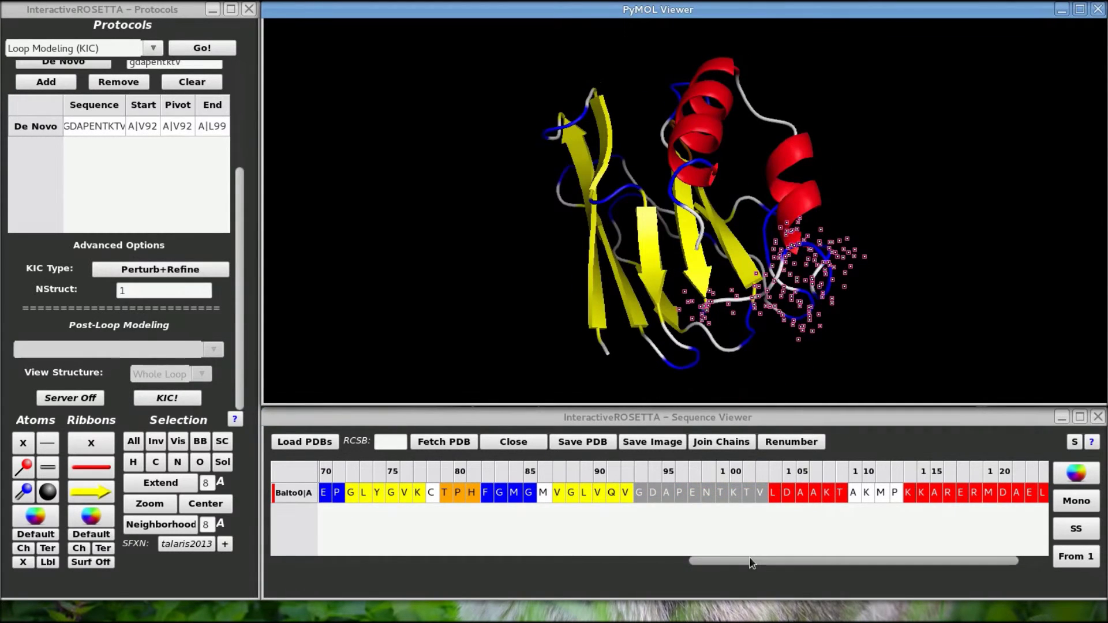
{"action": "left_click", "coordinate": [773, 492]}
{"action": "left_click_drag", "start_coordinate": [721, 493], "coordinate": [753, 492]}
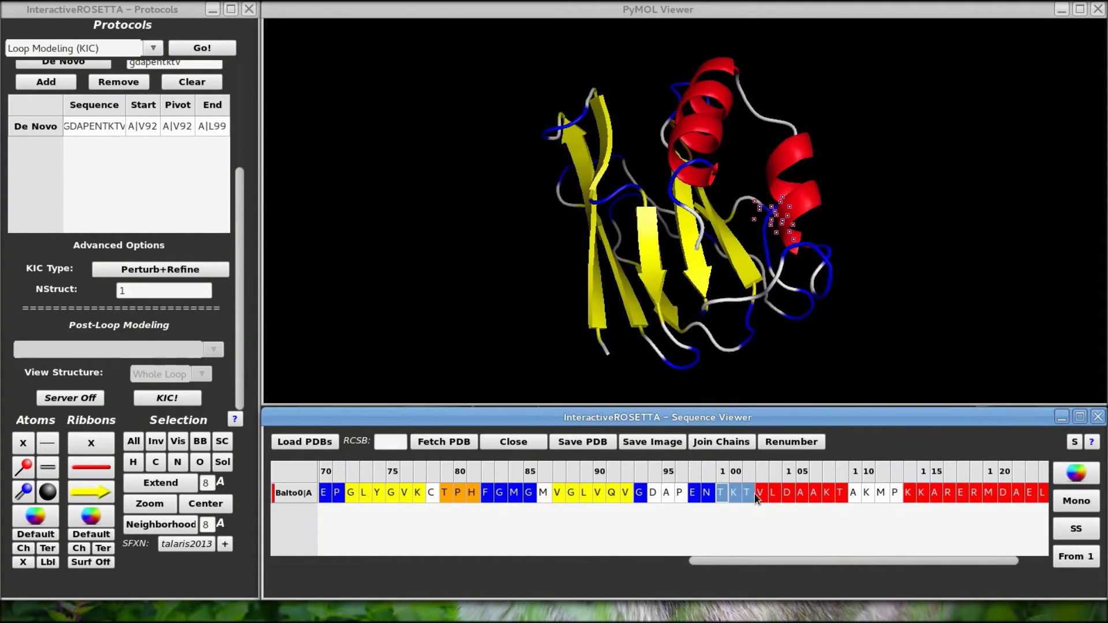
{"action": "left_click", "coordinate": [47, 495]}
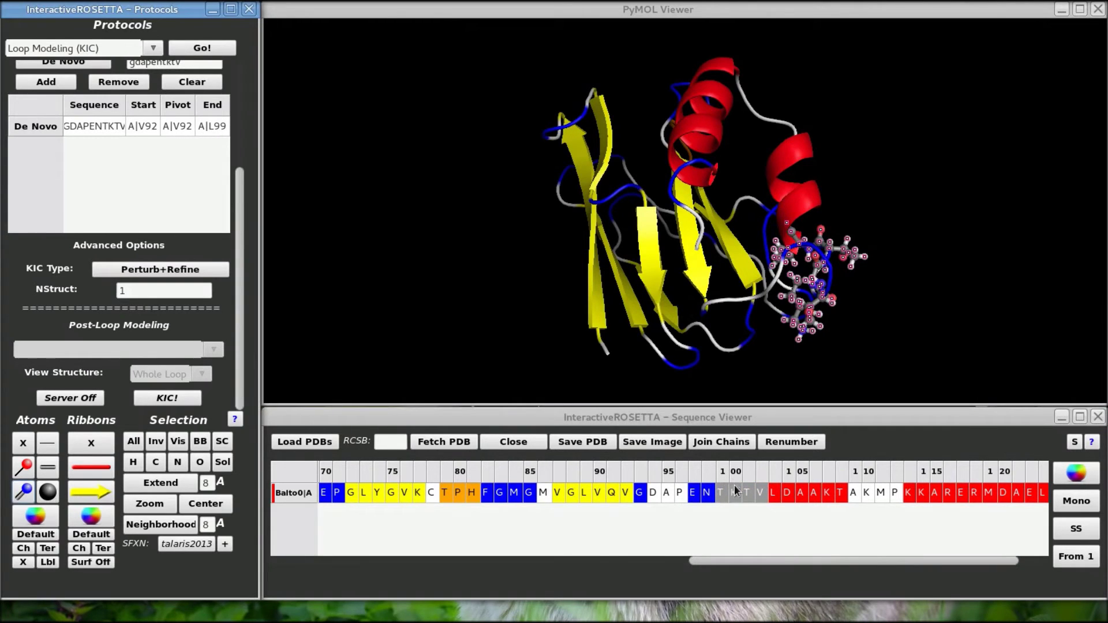
{"action": "left_click_drag", "start_coordinate": [774, 300], "coordinate": [762, 314]}
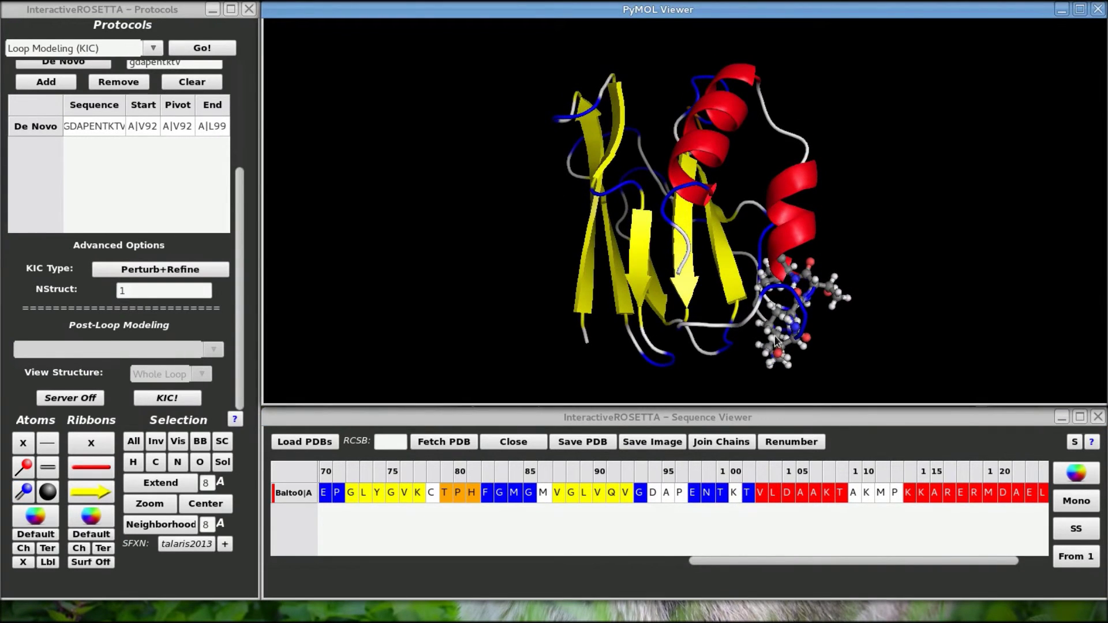